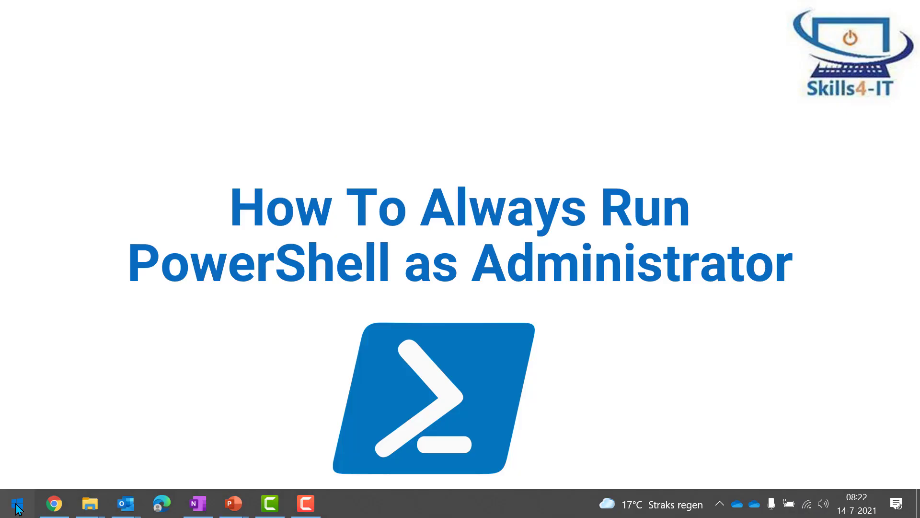
Step: Search Start for PowerShell and pin Windows PowerShell ISE via 'Aan de taakbalk vastmaken'
left_click(17, 503)
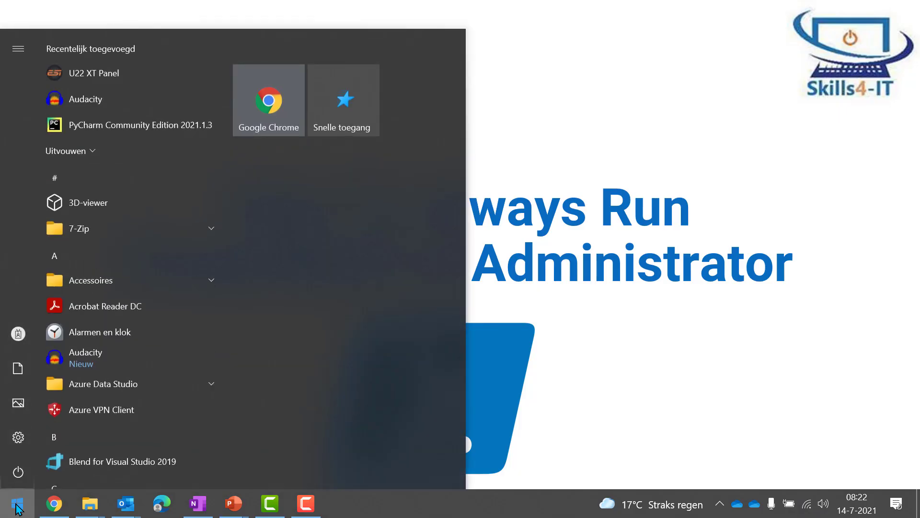
type("Powershell")
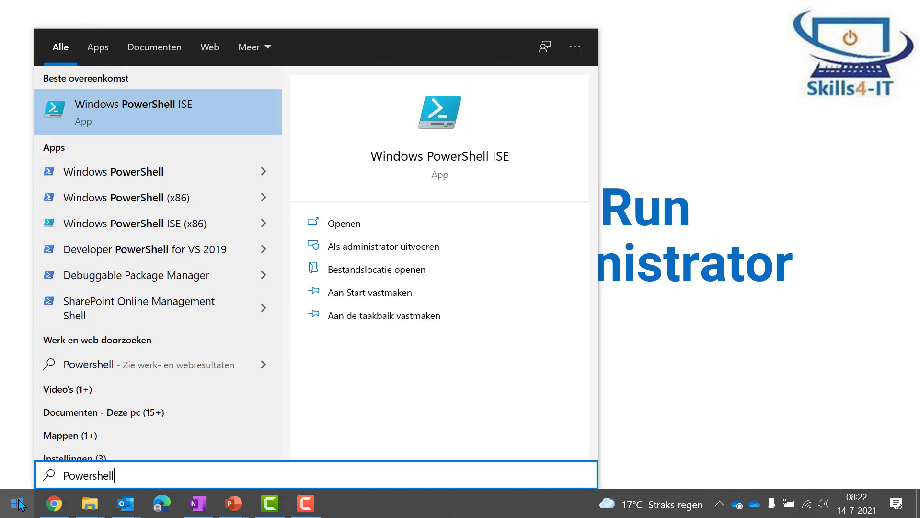
mouse_move(153, 112)
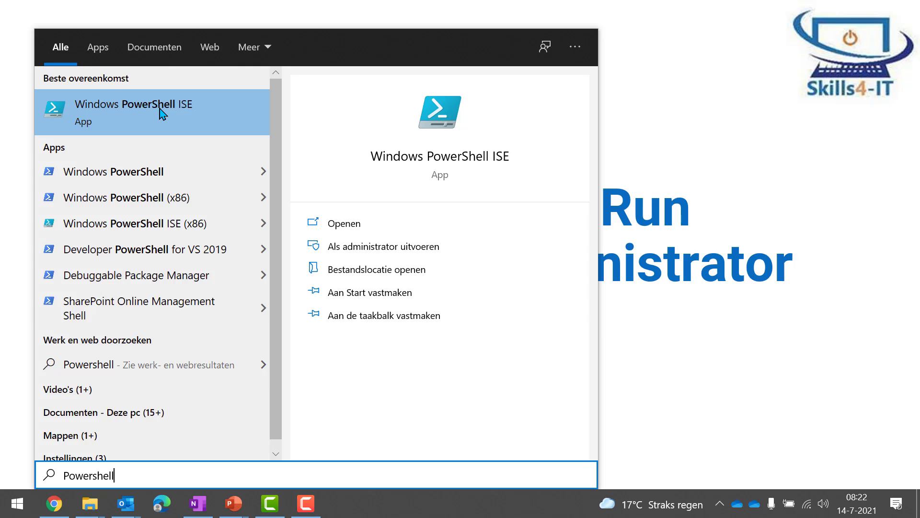
right_click(161, 113)
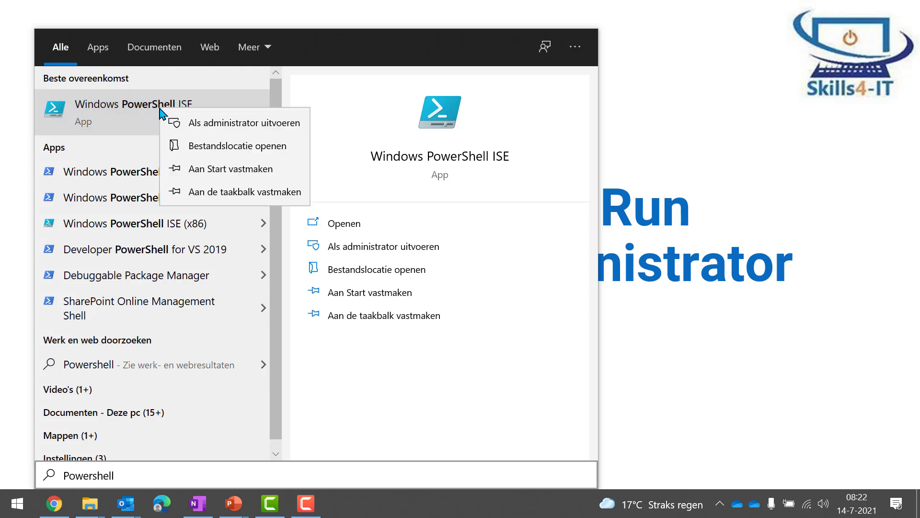
left_click(219, 192)
left_click(339, 505)
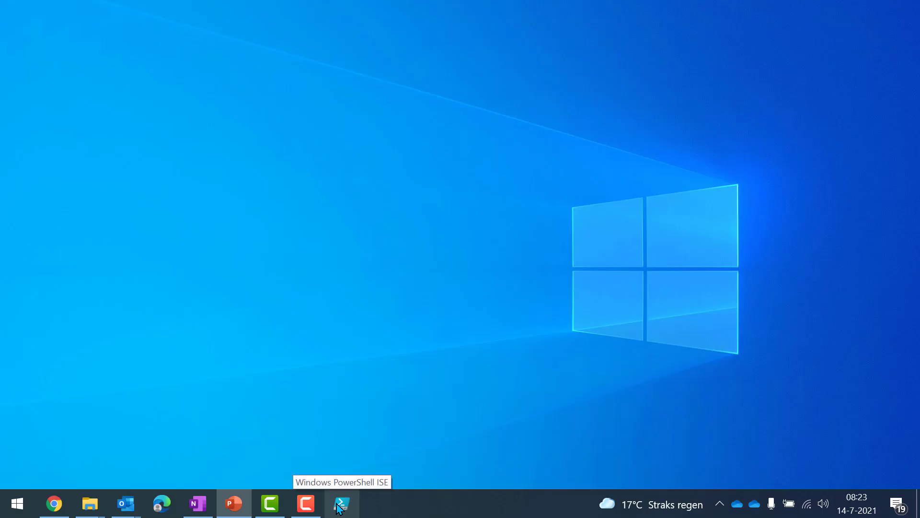
Step: Open Eigenschappen for Windows PowerShell ISE from its taskbar jump list
right_click(339, 507)
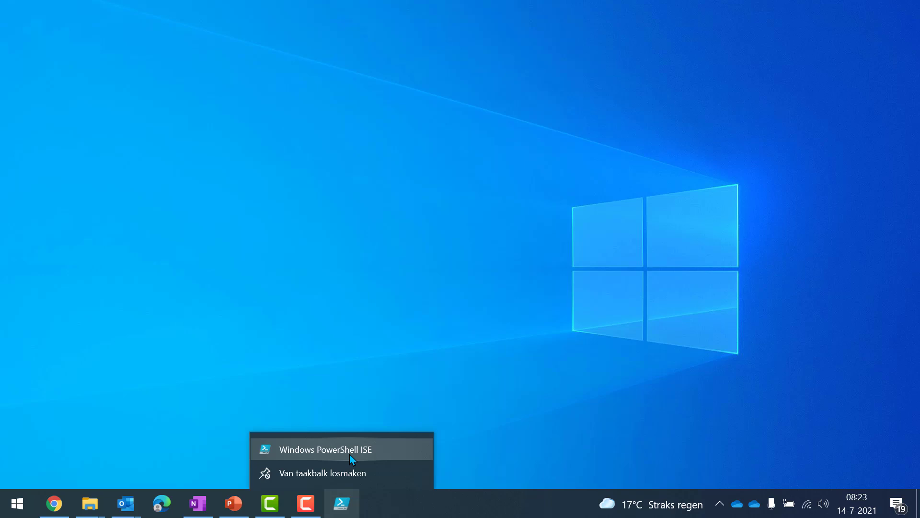
right_click(350, 453)
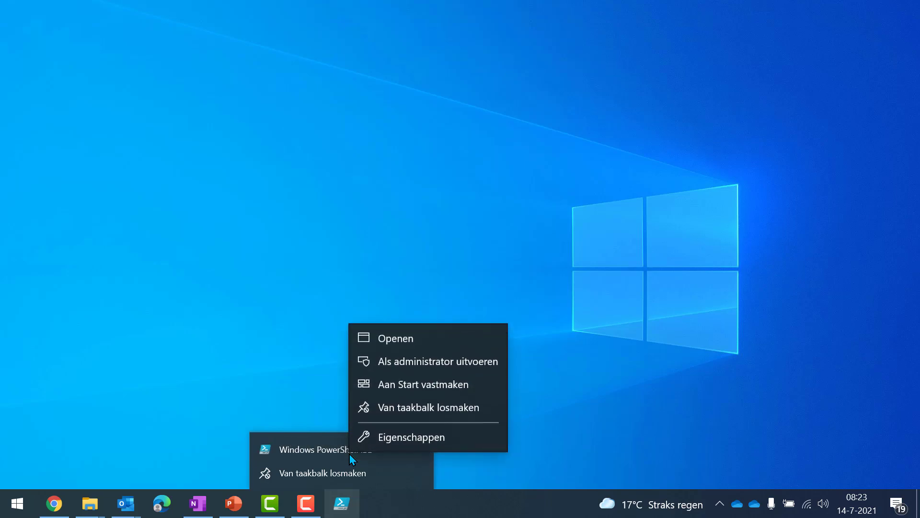
left_click(436, 438)
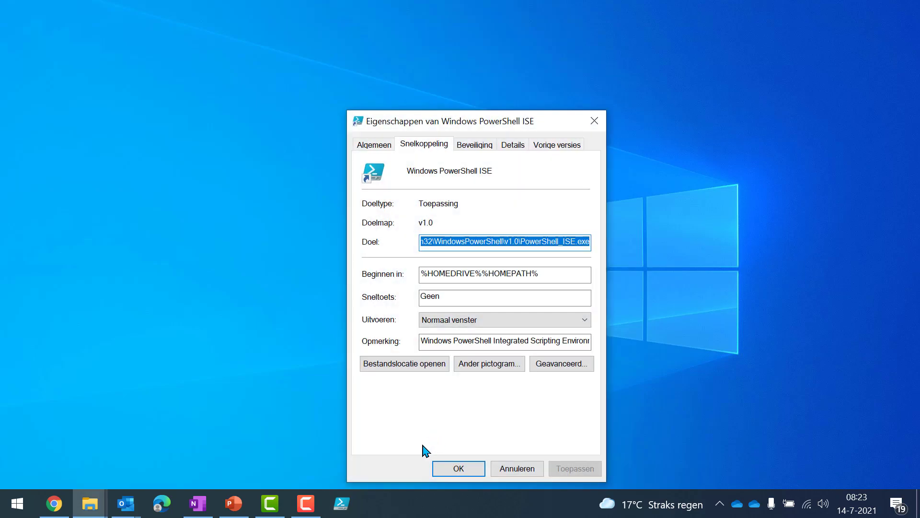
Step: Enable 'Als administrator uitvoeren' under Geavanceerd and apply it to the ISE shortcut
left_click(568, 364)
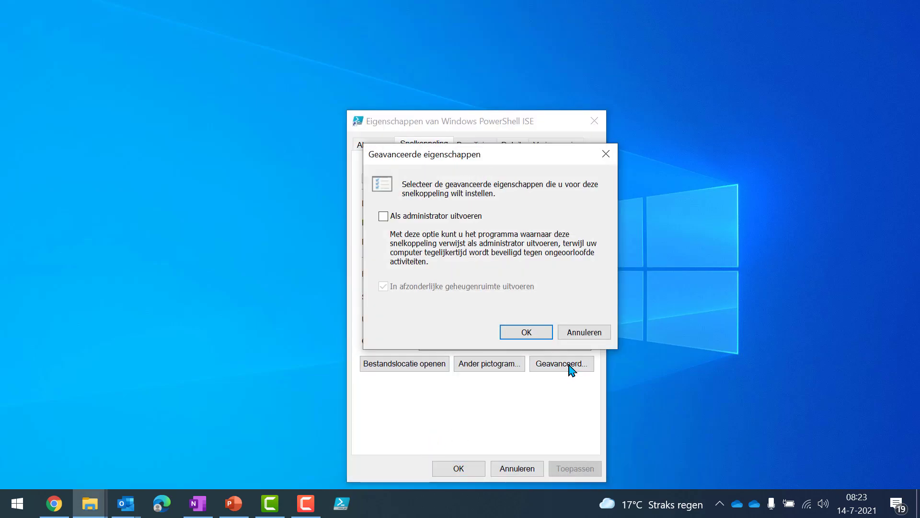
left_click(384, 218)
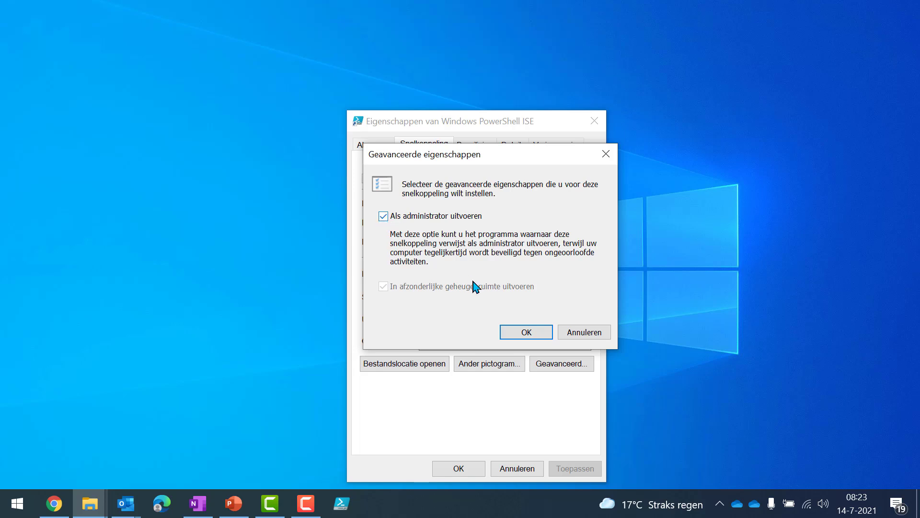
left_click(531, 334)
left_click(562, 472)
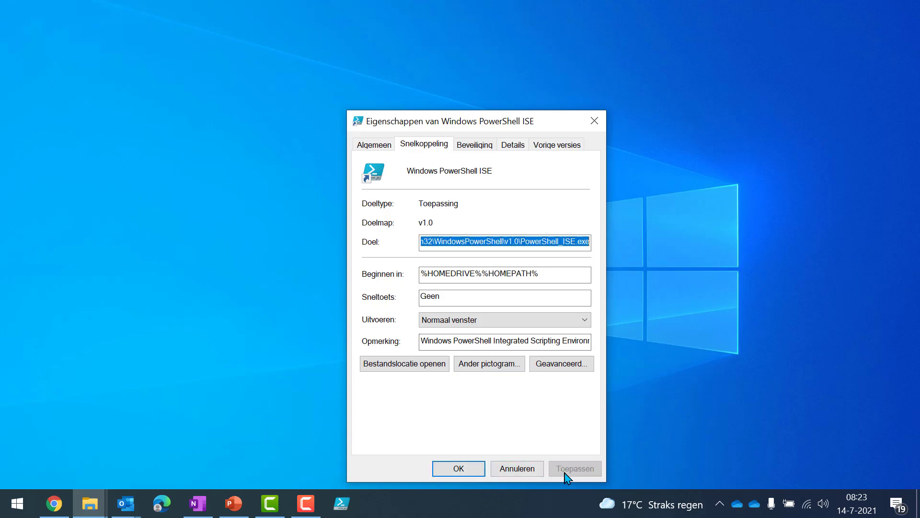
left_click(460, 469)
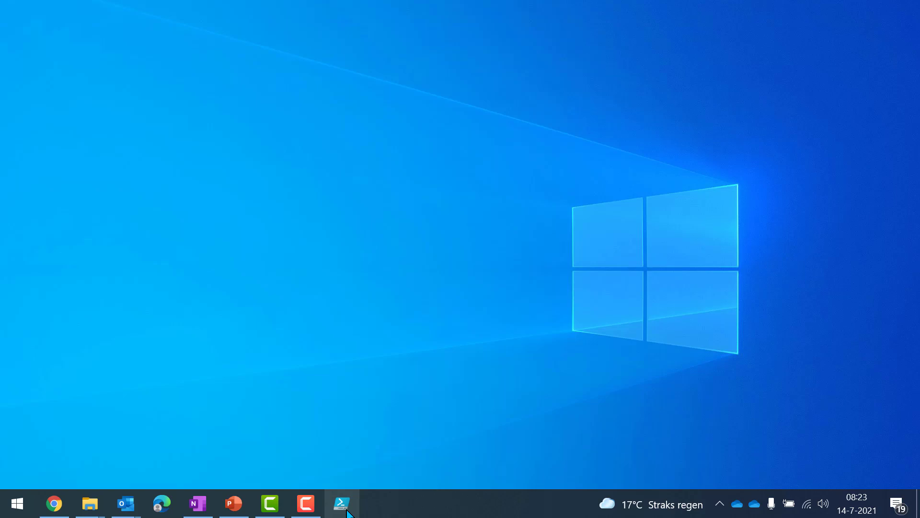
Step: Launch Windows PowerShell ISE from its pinned taskbar icon
left_click(348, 510)
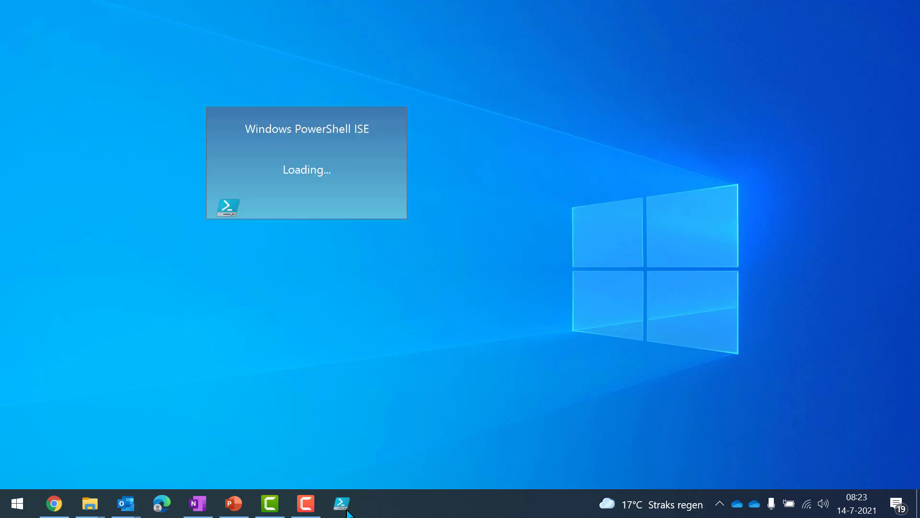